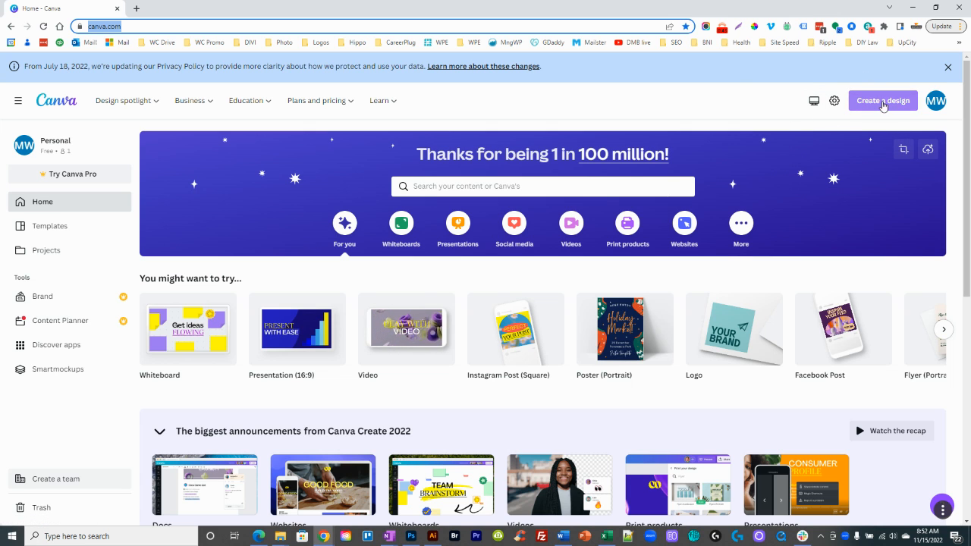
Step: Create a new blank design with a custom size of 1000 × 1000 px
click(882, 105)
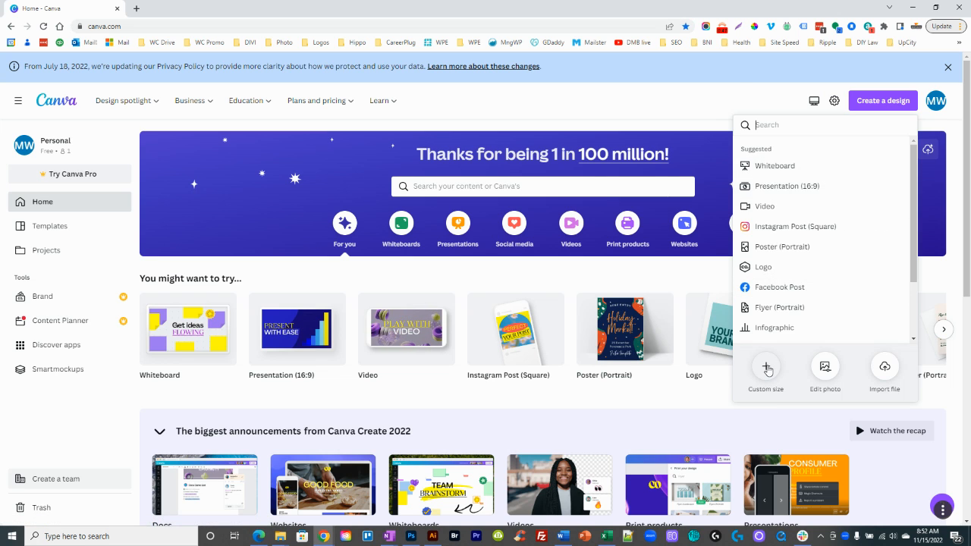
click(765, 367)
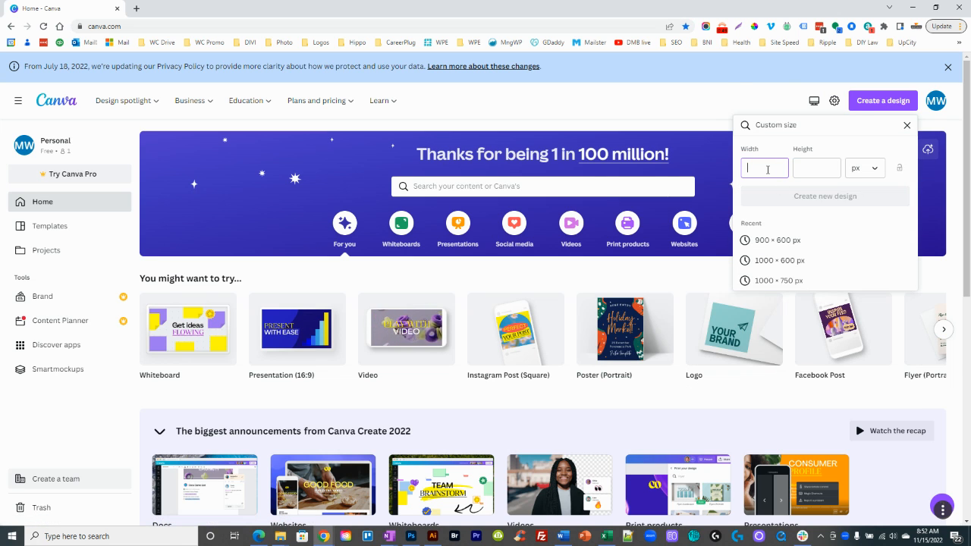
text(1000)
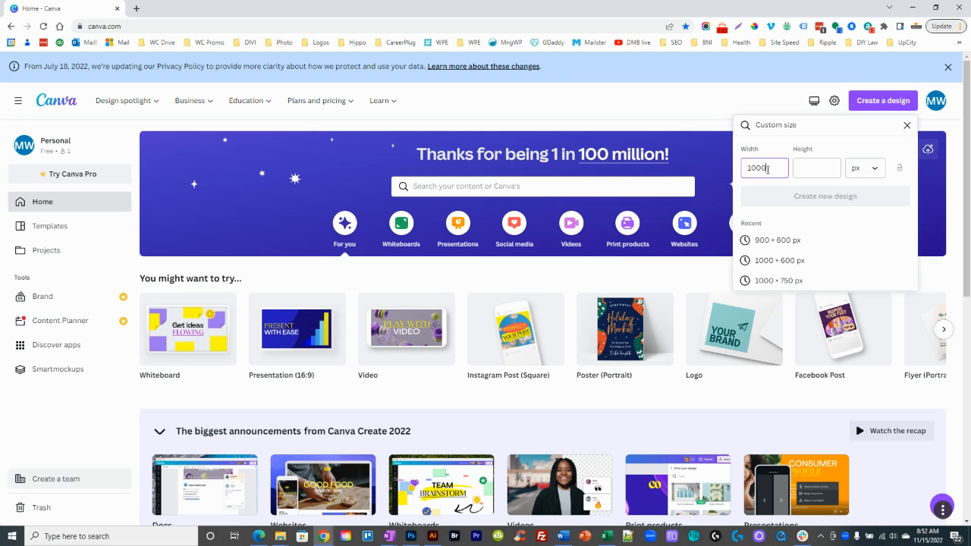
key(Tab)
text(1000)
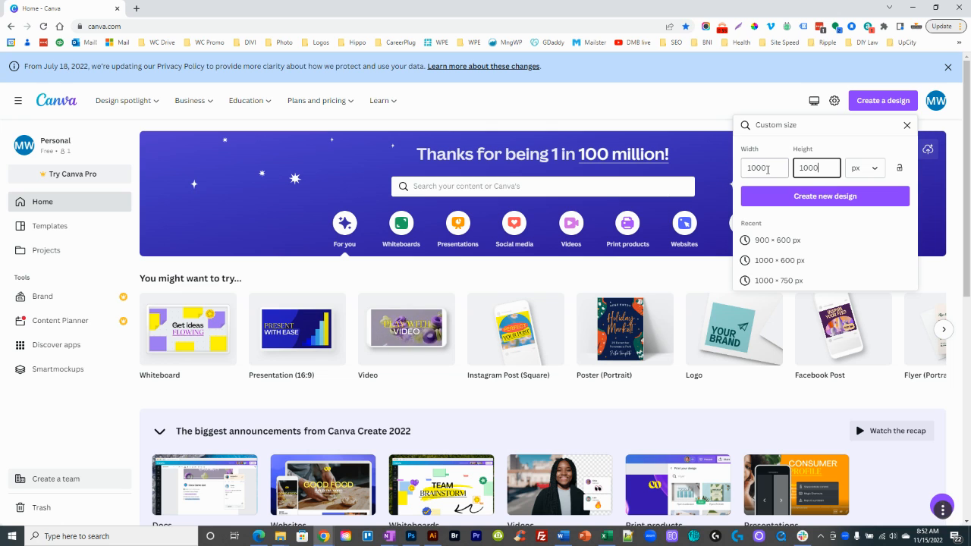
click(816, 199)
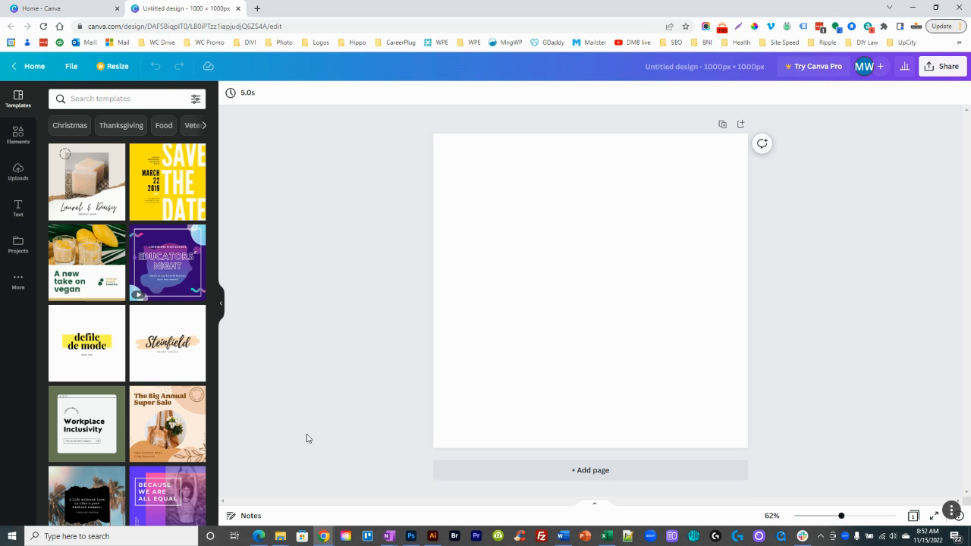
Step: Switch to File Explorer, open the Quilting in the Fog website's images folder, and move the window so the blank page shows
click(279, 540)
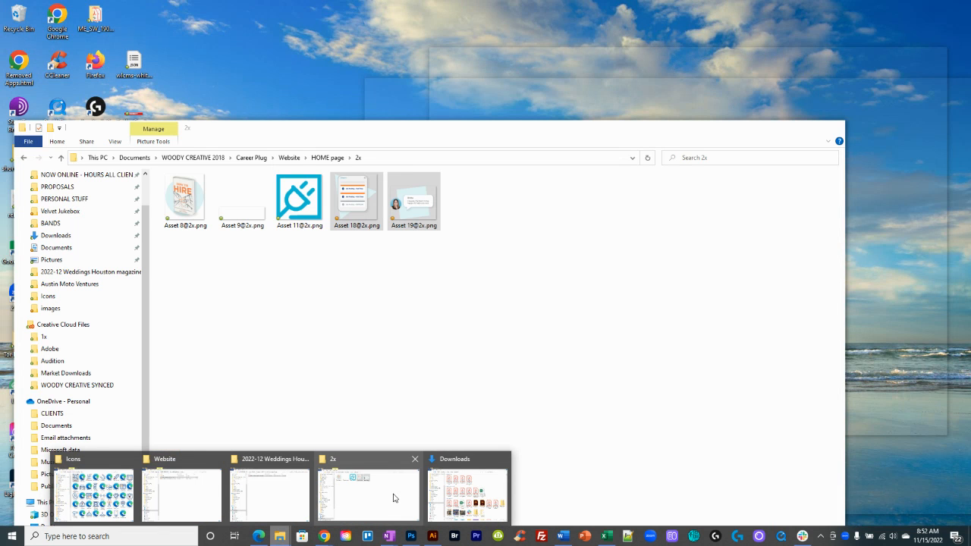
click(394, 498)
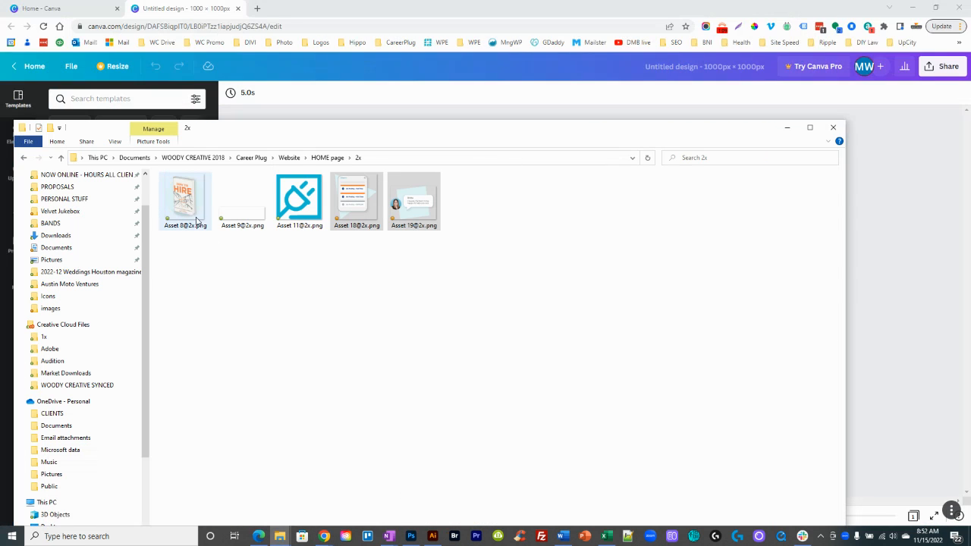
click(193, 157)
click(184, 240)
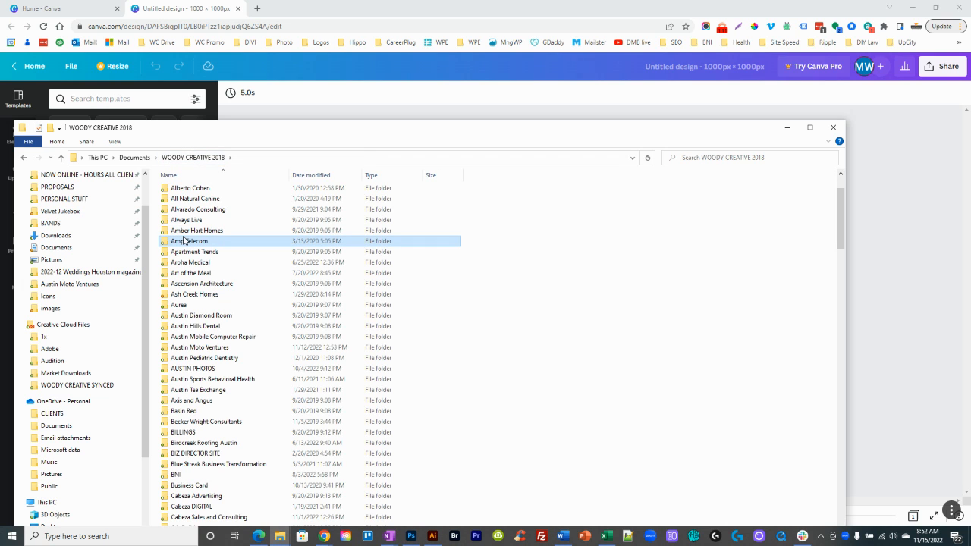
key(q)
key(Return)
key(w)
key(Return)
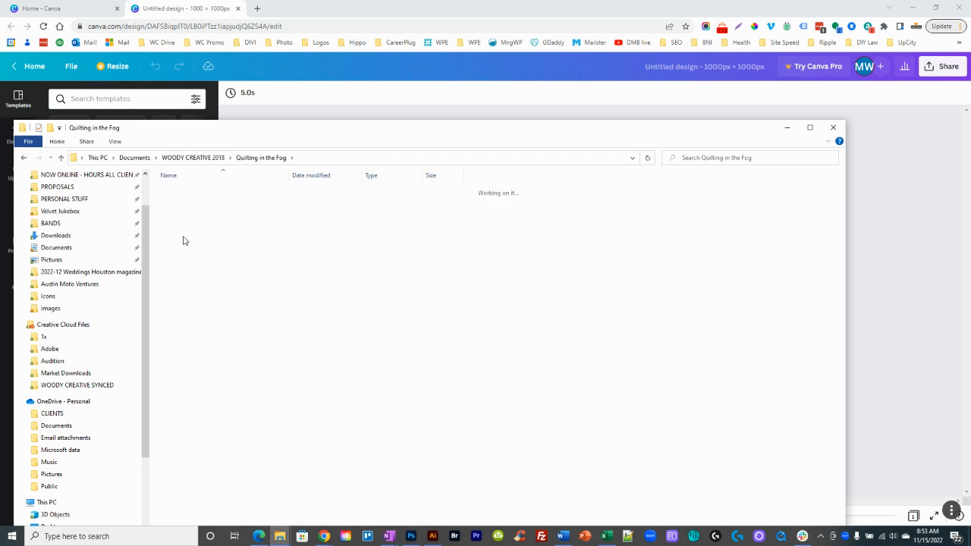
key(i)
key(Return)
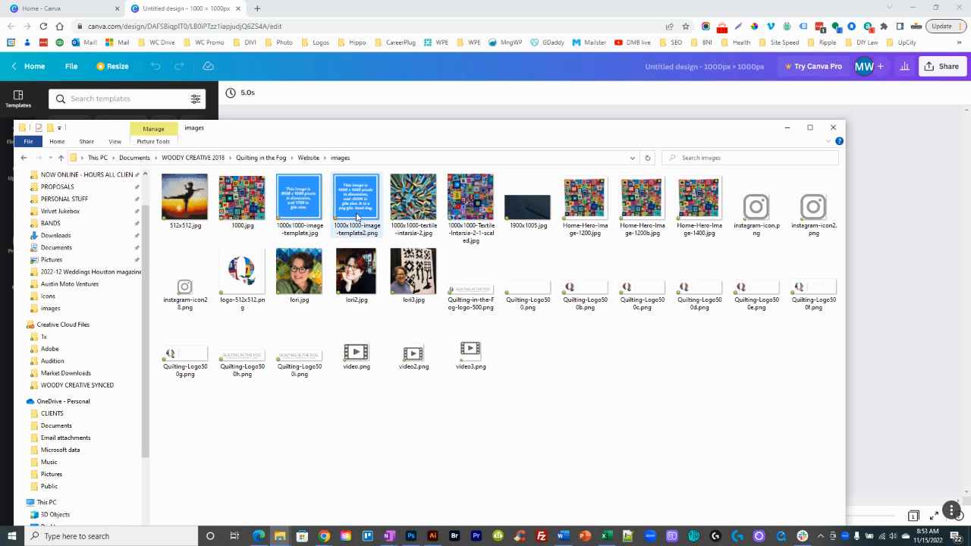
drag(392, 132, 369, 305)
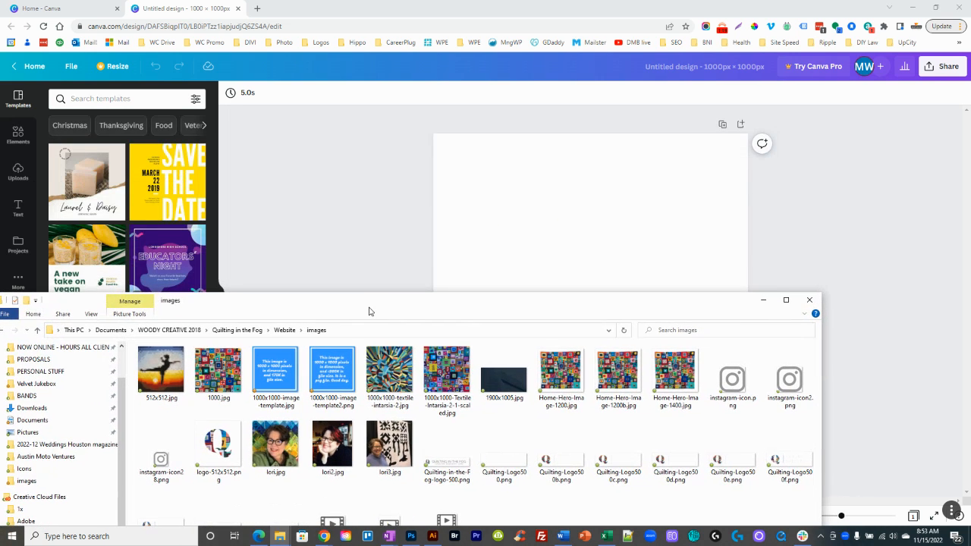
Step: Try 1000x1000-image-template2.png on the page, scaled to fill the whole canvas, and delete it from the design
drag(334, 374, 439, 220)
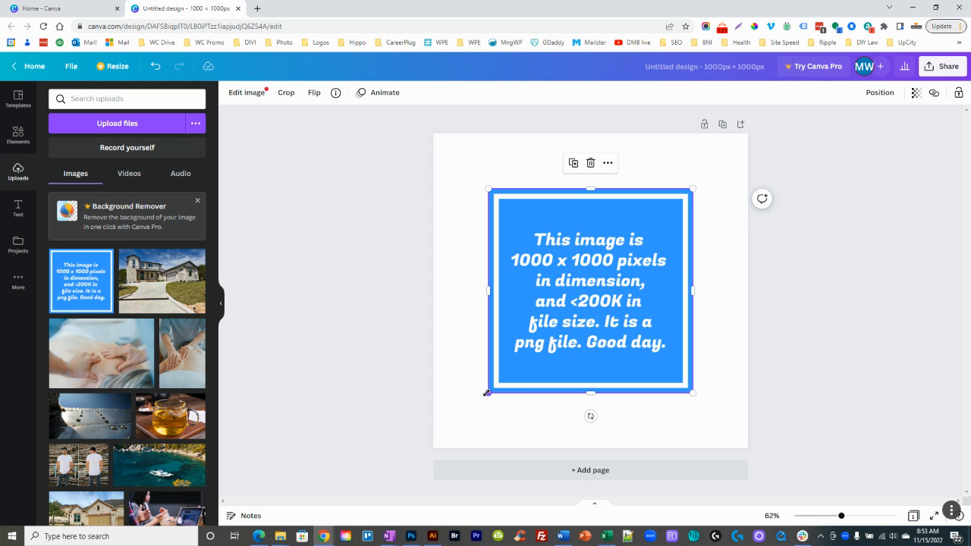
drag(487, 392, 442, 458)
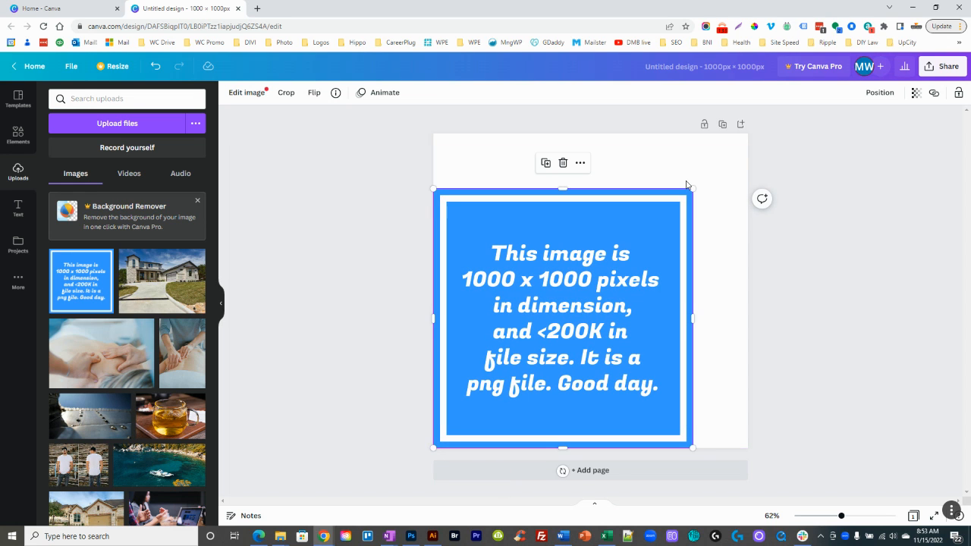
drag(692, 186, 747, 135)
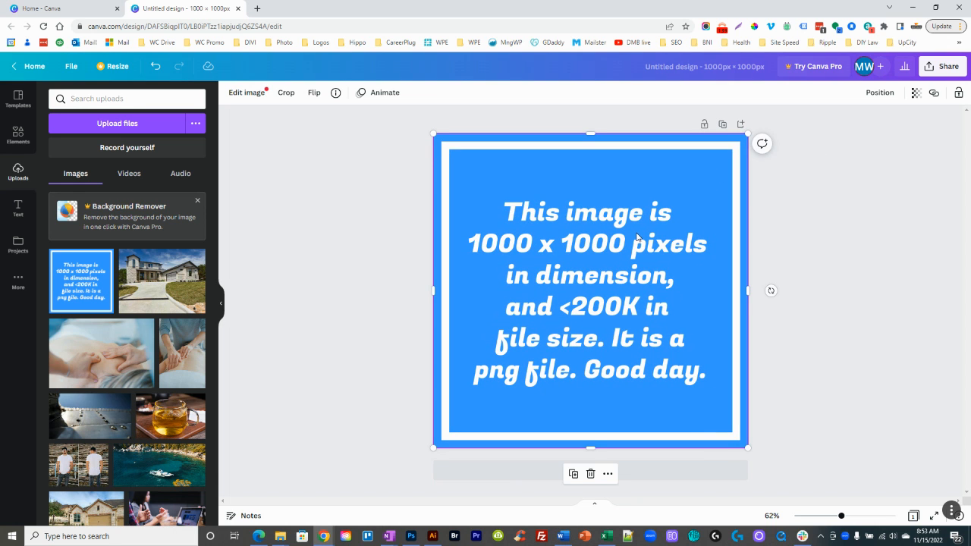
key(Delete)
Step: Place Home-Hero-Image-1200b.jpg from the images folder on the page and enlarge it until it covers the whole canvas
key(alt+Tab)
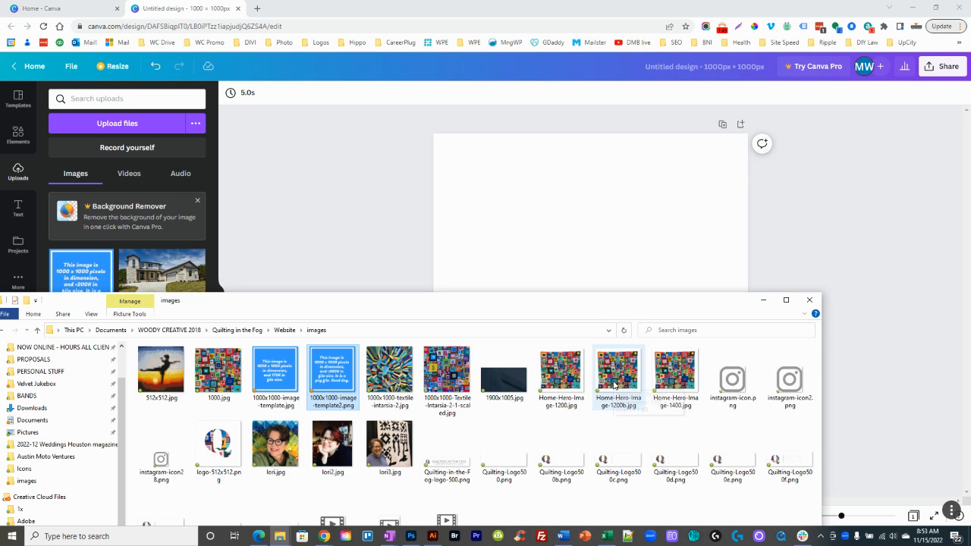
drag(615, 385, 598, 255)
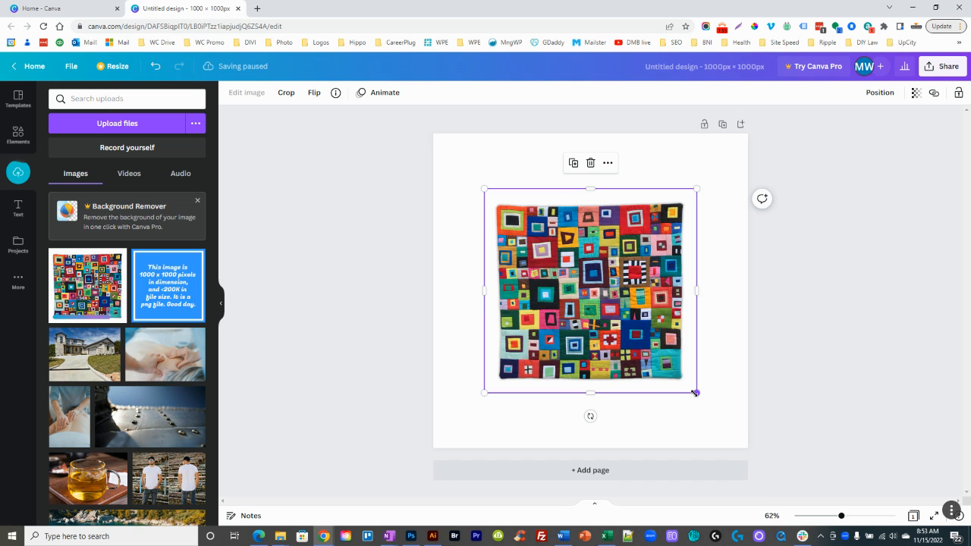
drag(695, 392, 752, 447)
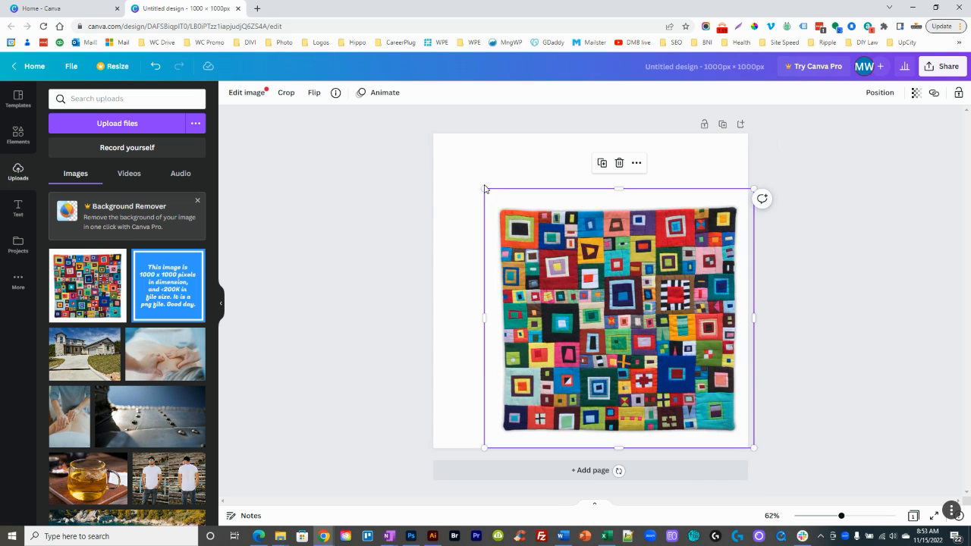
drag(484, 187, 421, 129)
drag(512, 225, 513, 218)
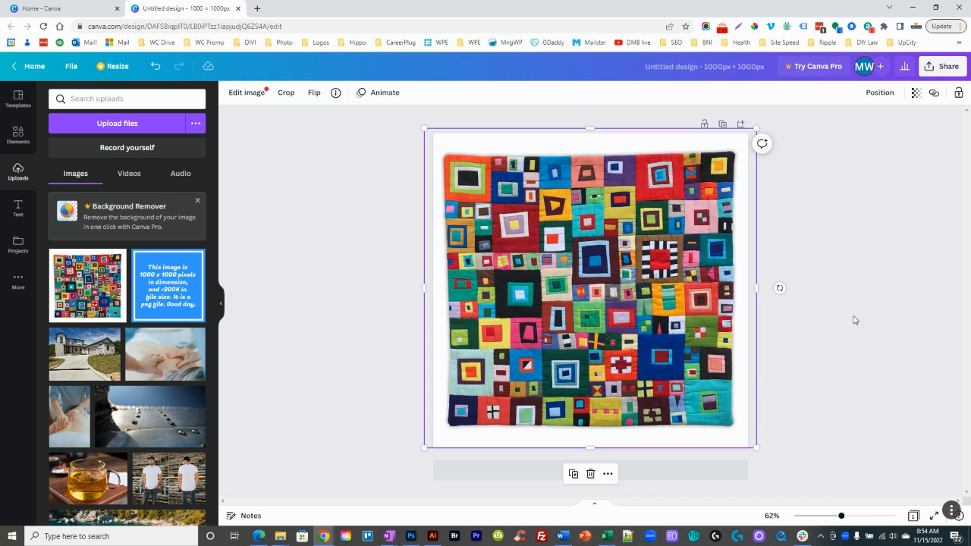
click(837, 274)
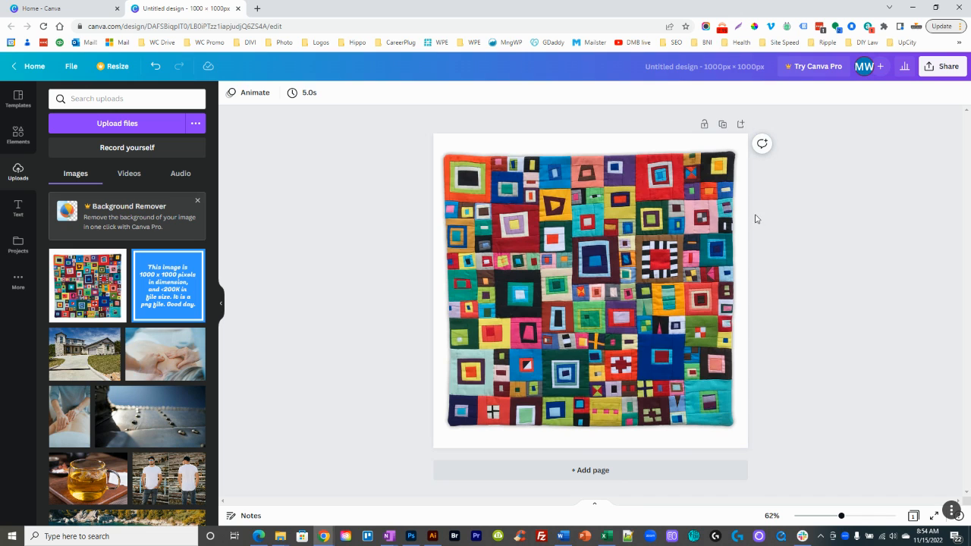
Step: Download the quilt design as a PNG file
click(938, 66)
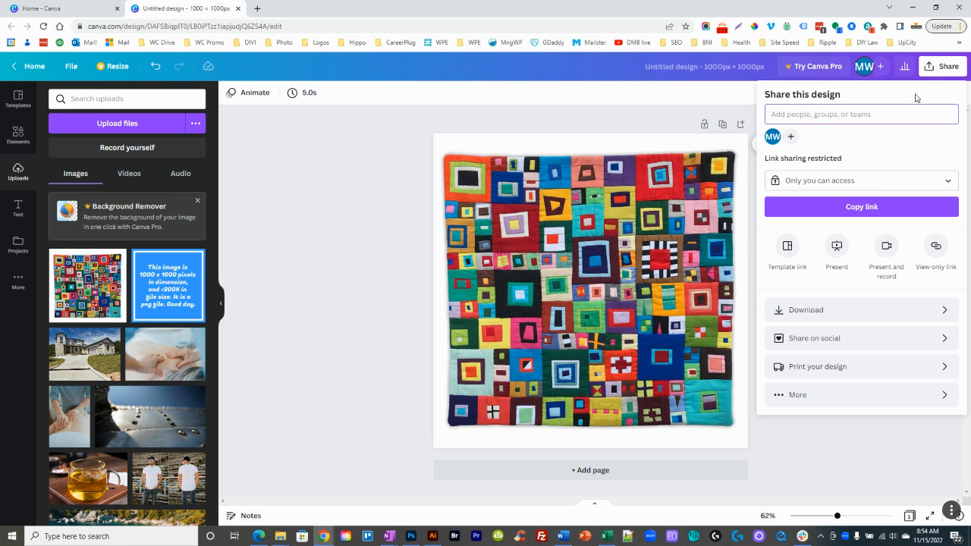
click(813, 311)
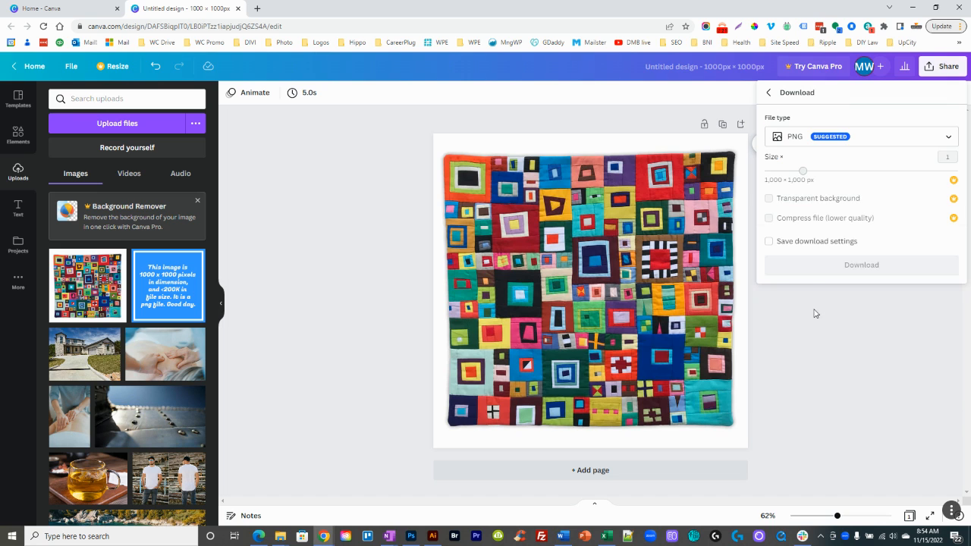
click(786, 144)
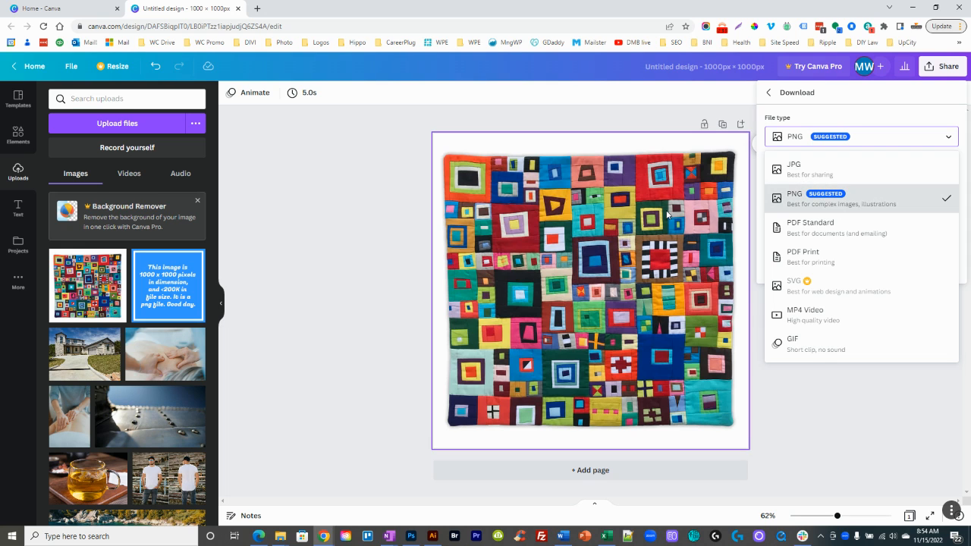
click(807, 199)
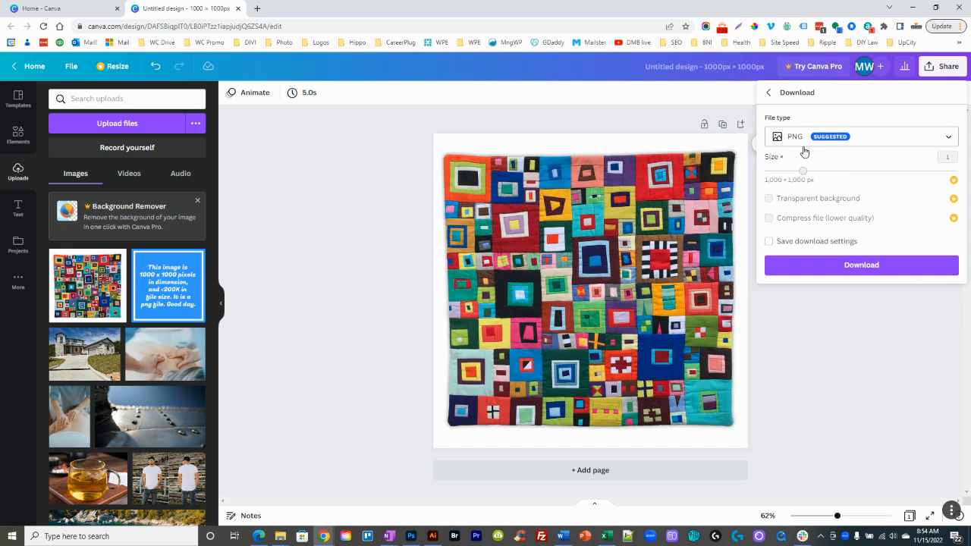
click(850, 266)
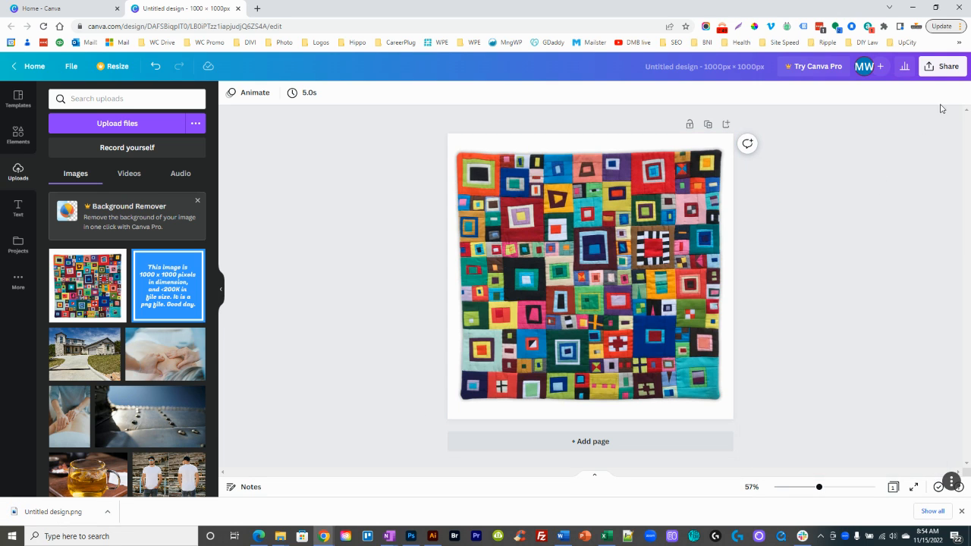
Step: Download the quilt design again as a JPG file
click(943, 66)
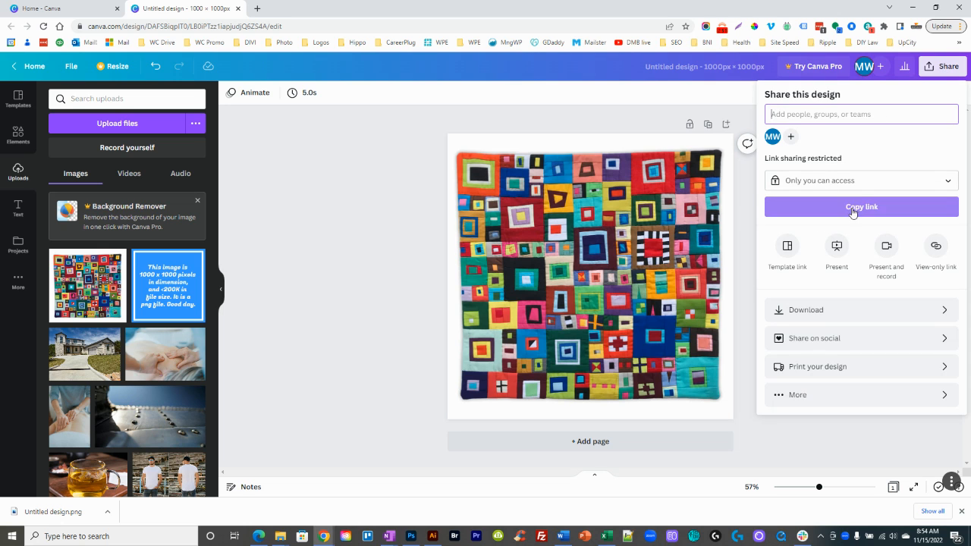
click(798, 320)
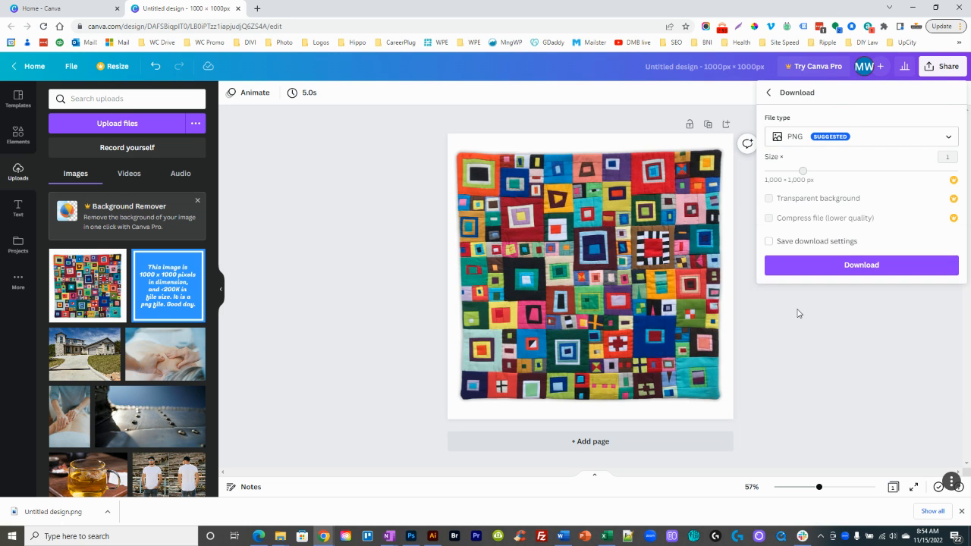
click(797, 146)
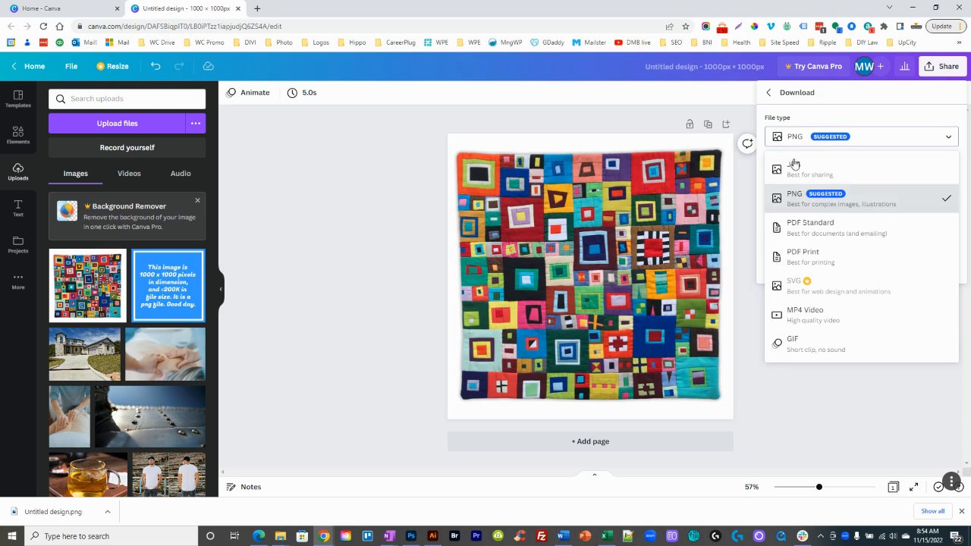
click(793, 168)
click(853, 265)
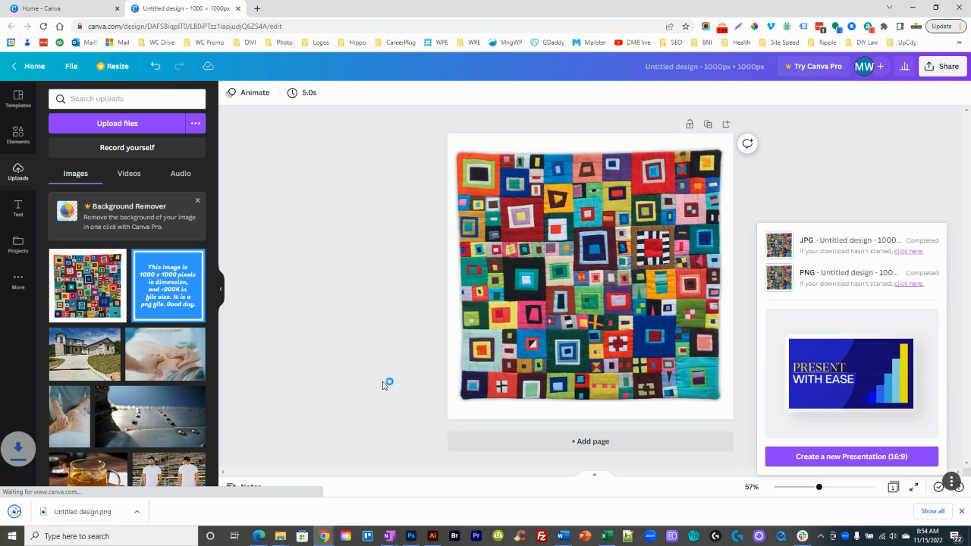
Step: Show the downloaded design in the Downloads folder and check the dimensions and file size of the JPG version
click(107, 512)
click(126, 475)
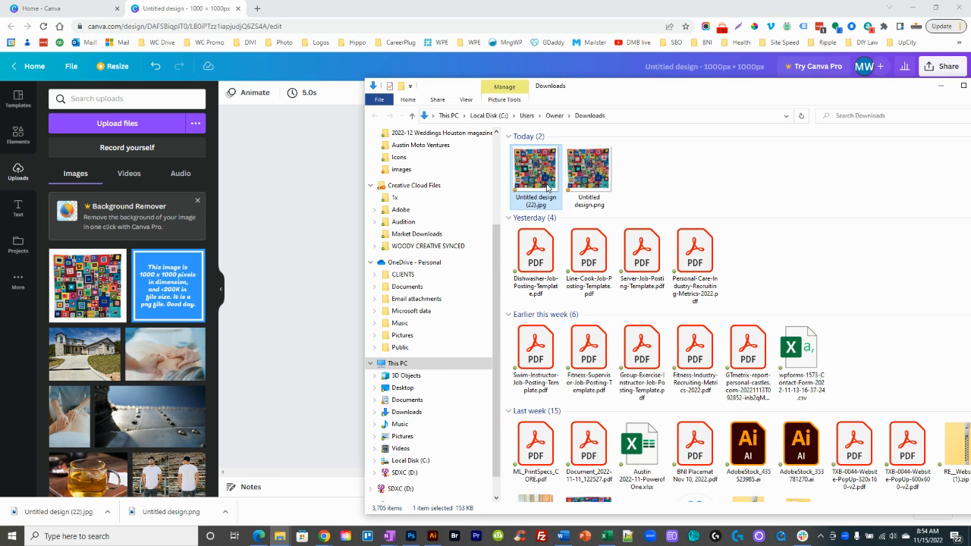
click(645, 177)
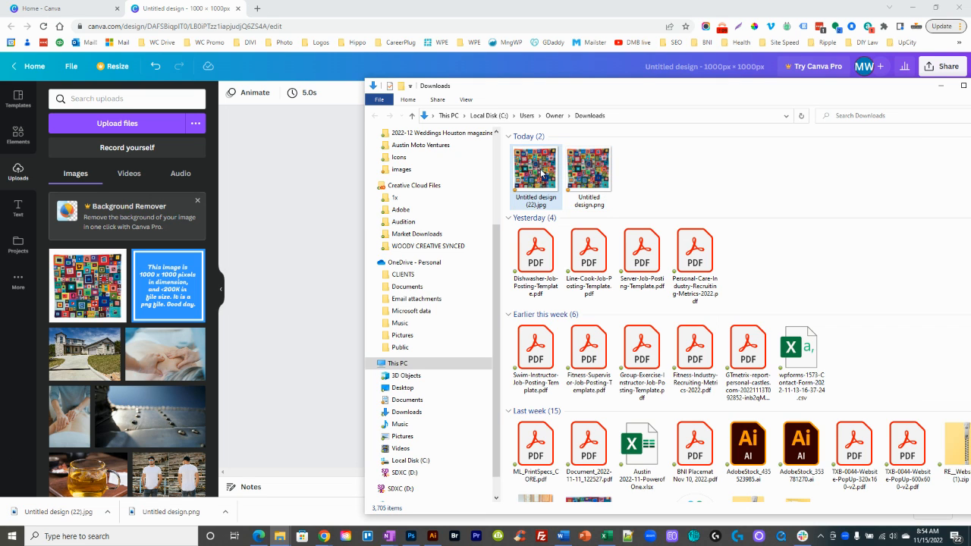
mouse_move(540, 173)
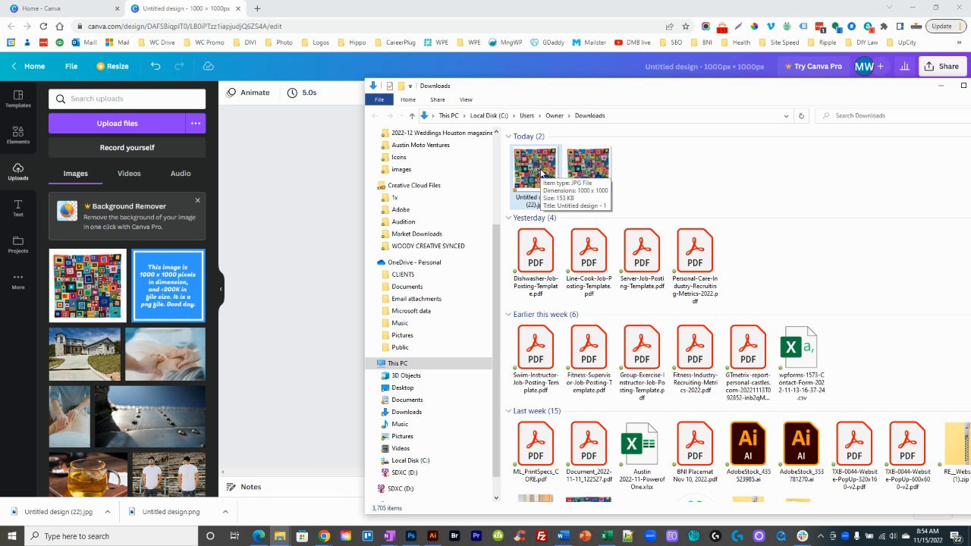
mouse_move(605, 176)
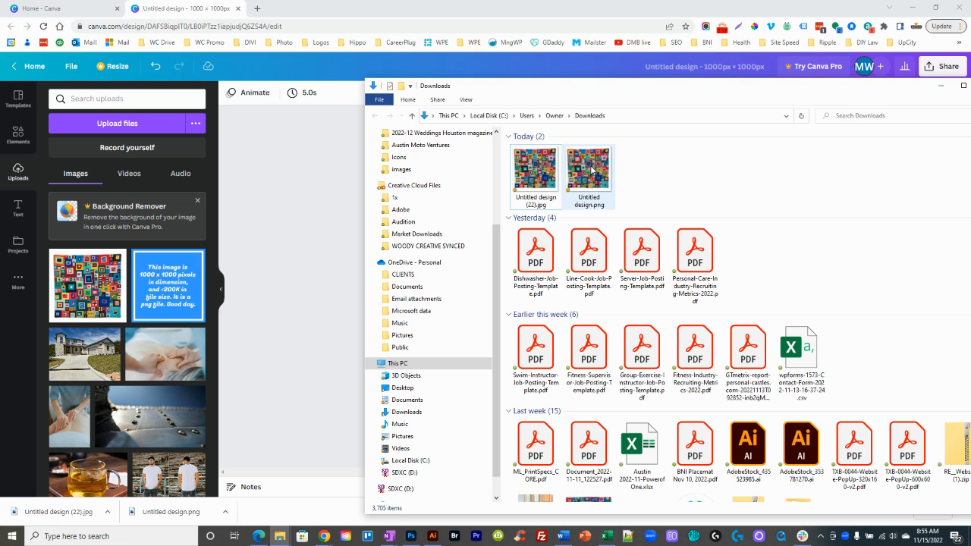
Step: Open the downloaded JPG and PNG in the photo viewer and flip between them to compare their image quality
click(536, 173)
ctrl+click(576, 171)
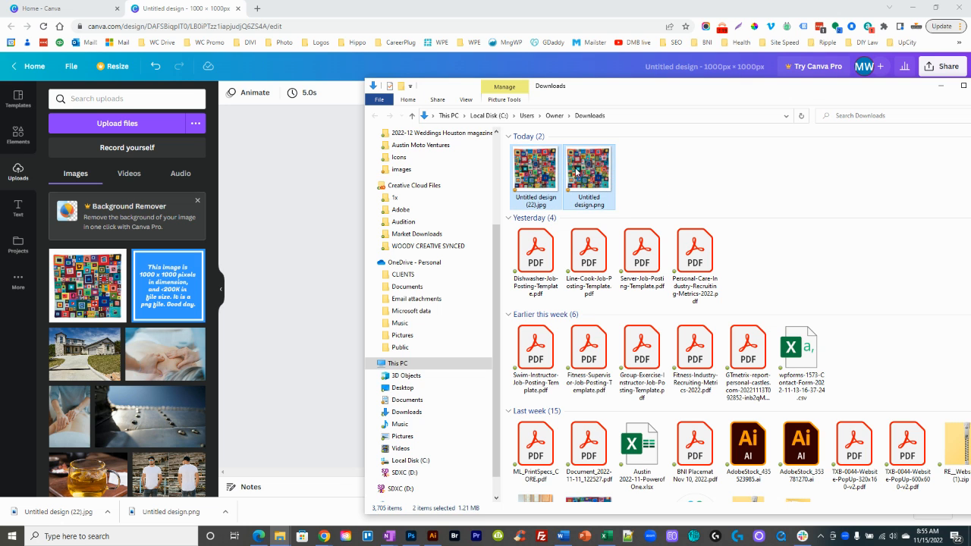
double_click(577, 171)
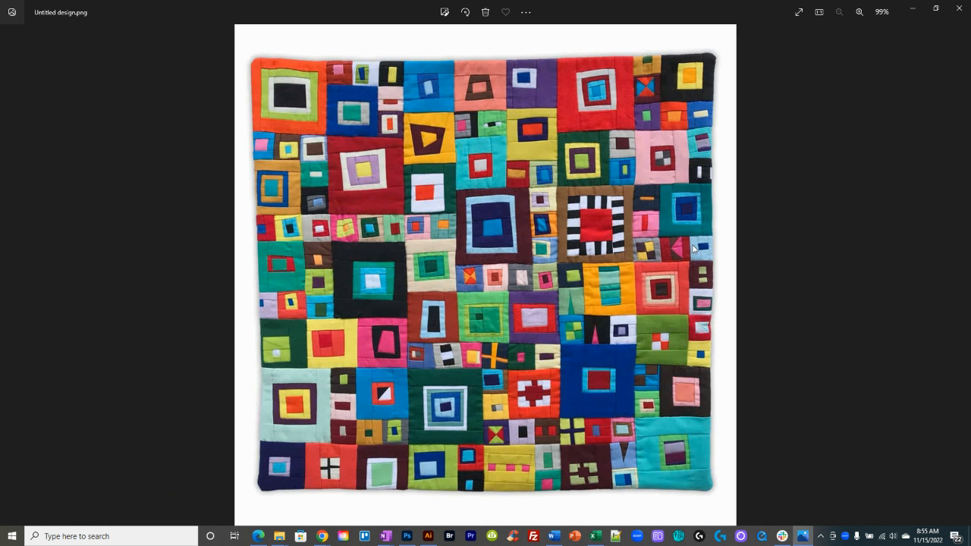
key(Right)
key(Left)
key(Right)
key(Left)
key(Right)
click(955, 10)
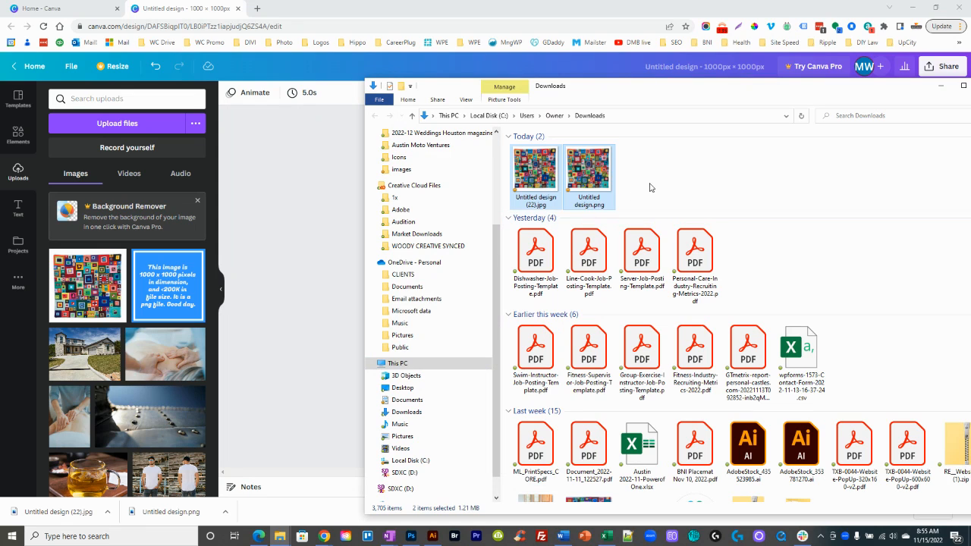
Step: Compare the file details of the downloaded JPG and PNG in the Downloads folder, and return to the Canva design
click(629, 186)
click(541, 176)
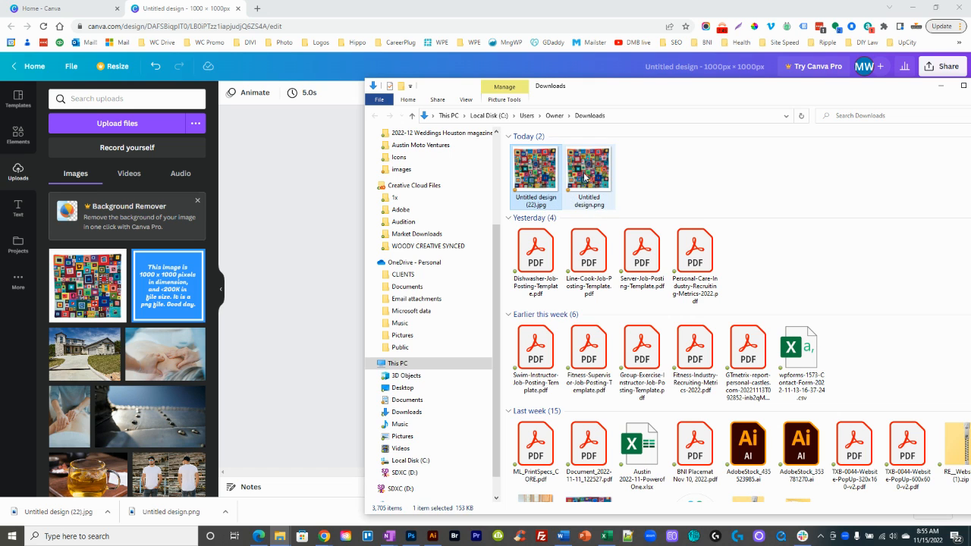
mouse_move(584, 177)
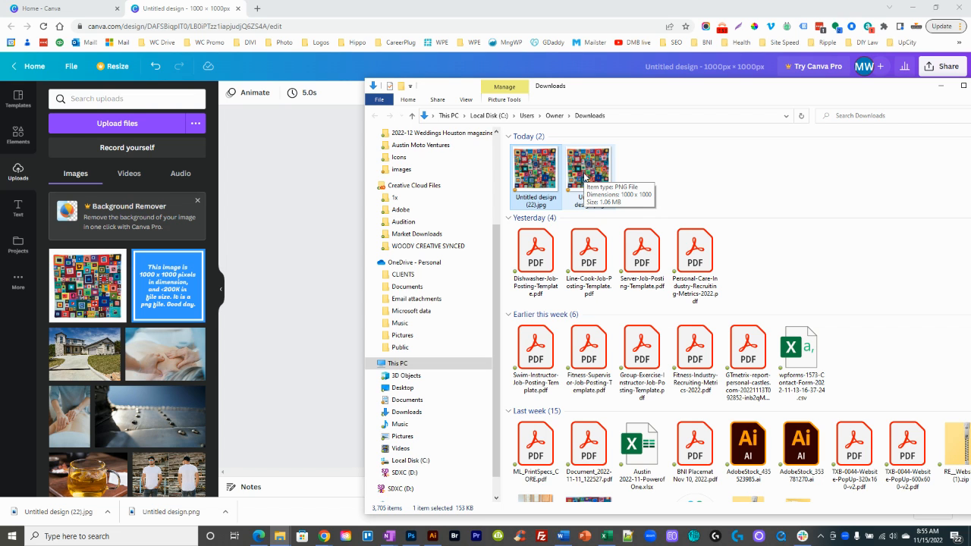
mouse_move(543, 178)
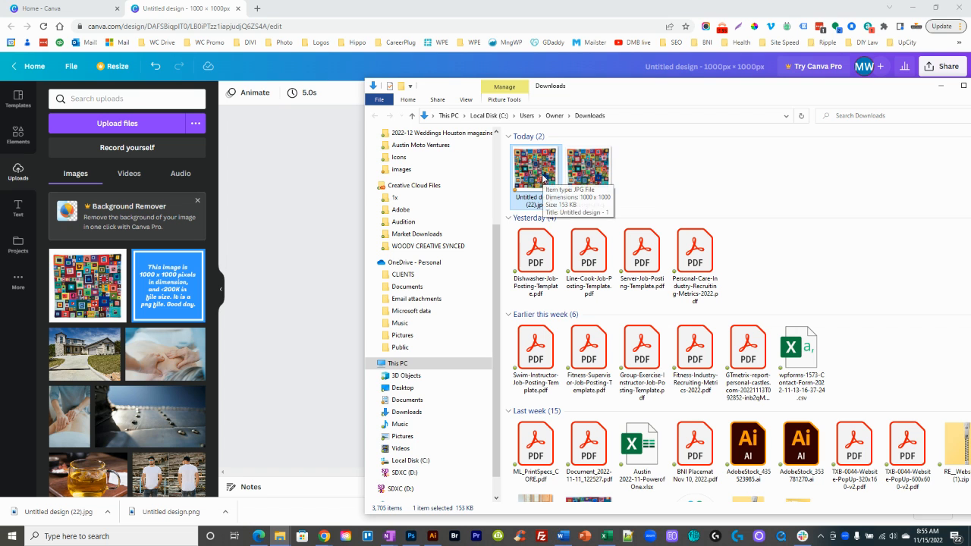
click(311, 189)
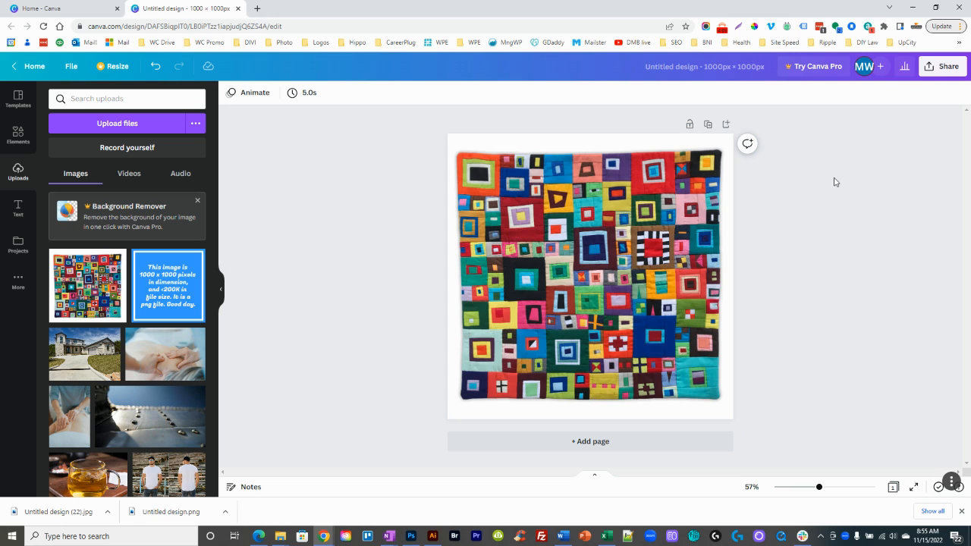
mouse_move(952, 485)
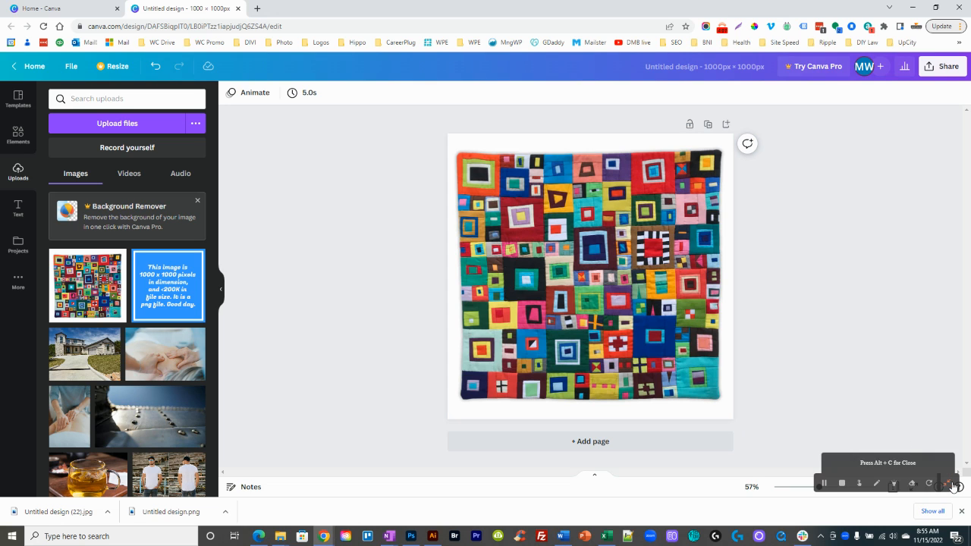